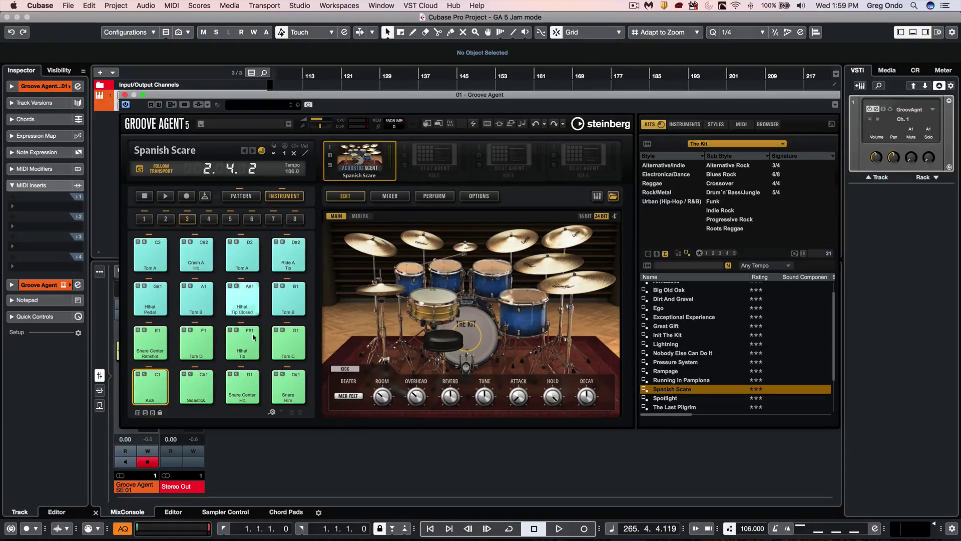
Audition the Snare Center Hit and Hihat Tip sounds, then play the Main 2 pattern
click(236, 378)
click(243, 346)
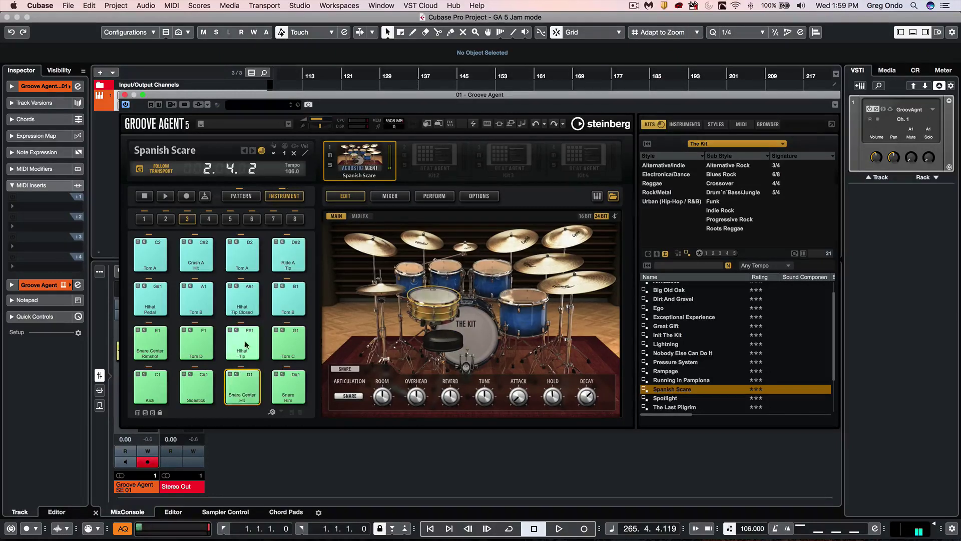
click(241, 196)
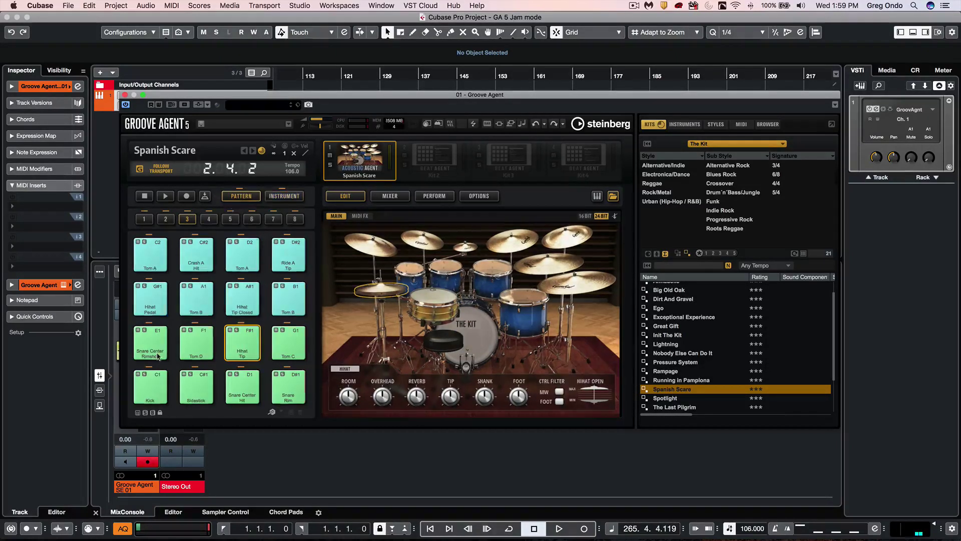
click(147, 350)
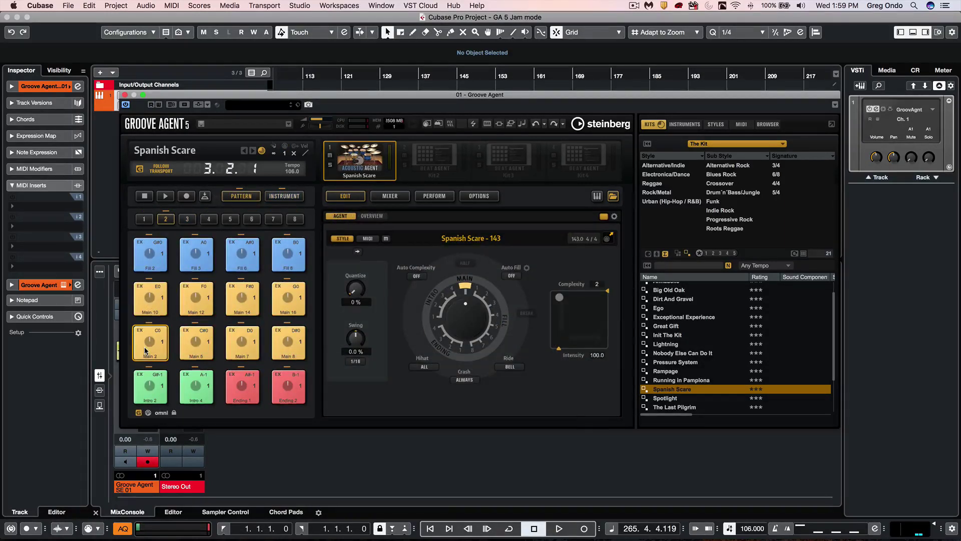
Play drums and a pattern from the on-screen keyboard, then enable Use Pattern MIDI Port for Pattern Pads
click(596, 196)
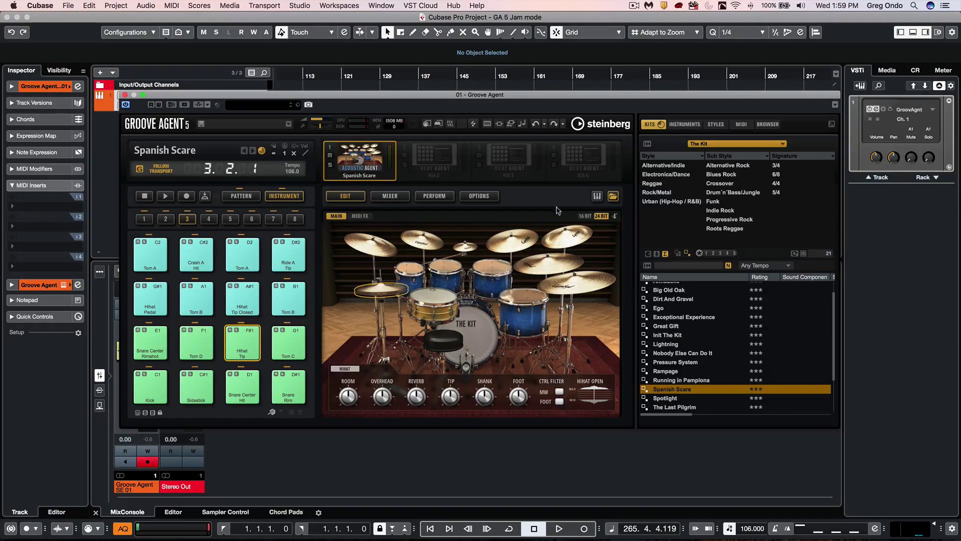
click(322, 453)
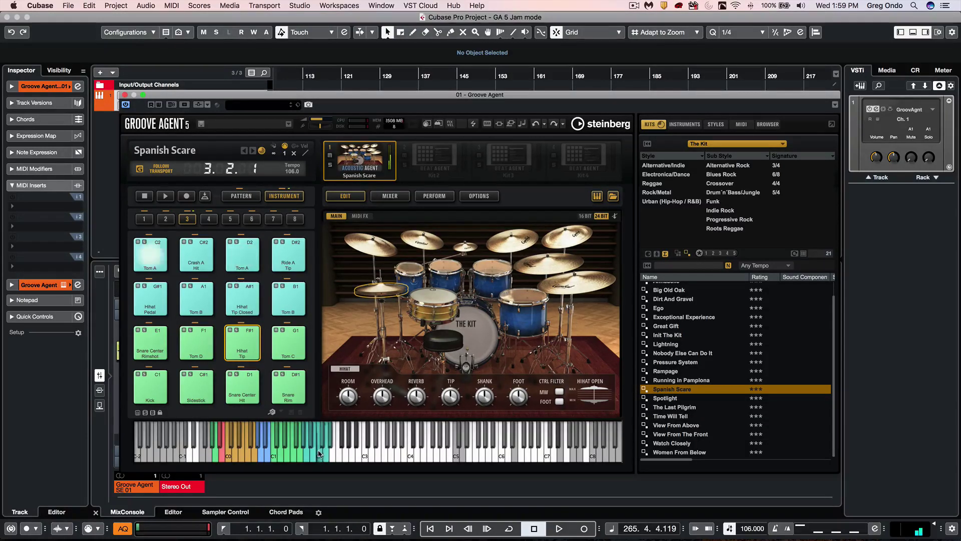
click(314, 453)
click(297, 454)
click(276, 455)
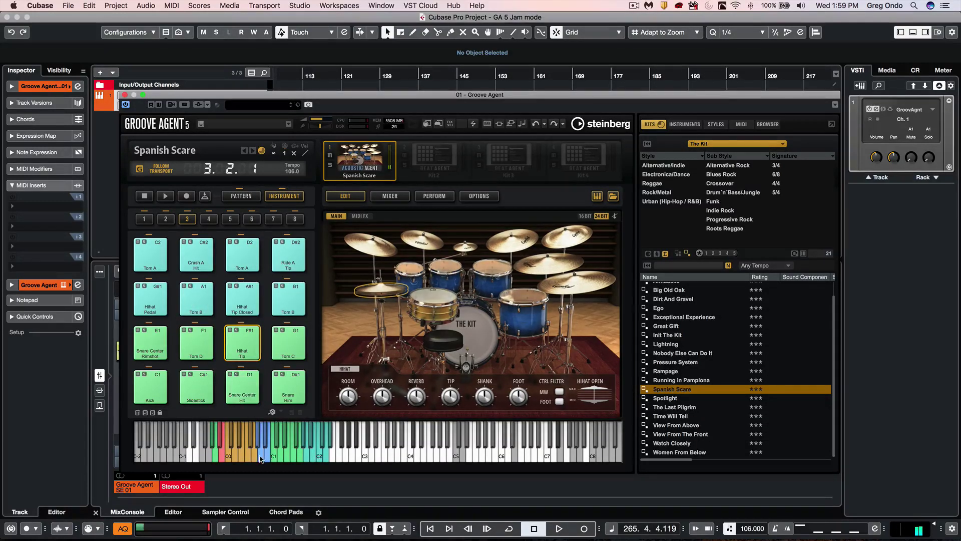
click(228, 454)
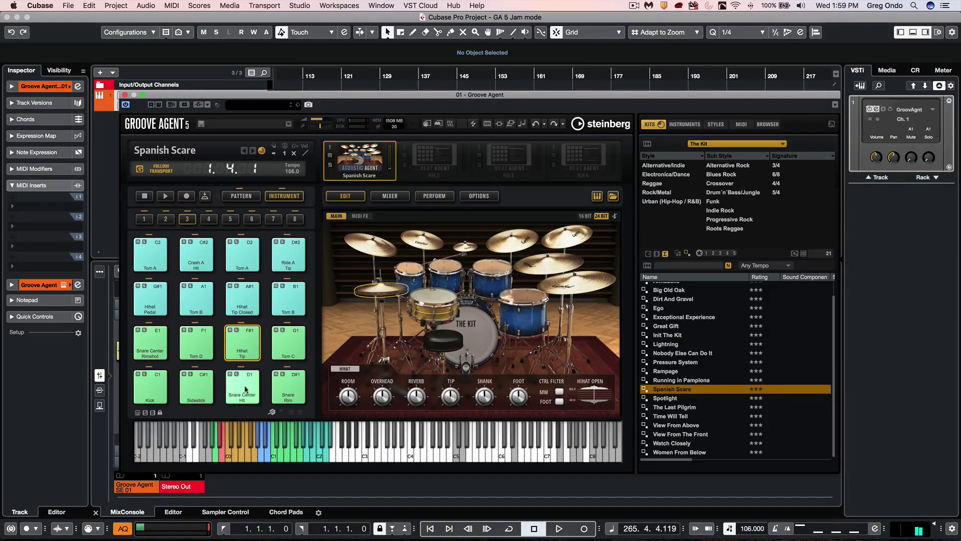
click(241, 196)
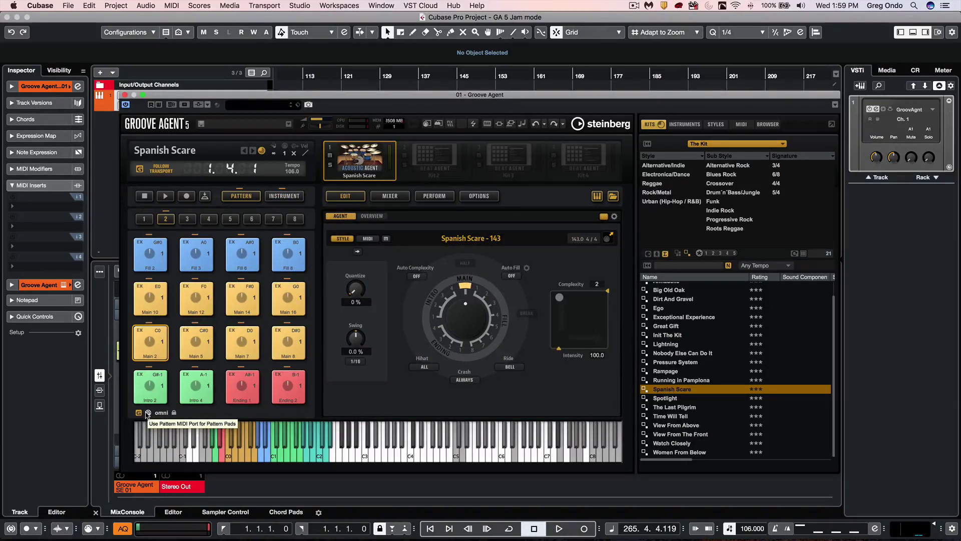
click(147, 413)
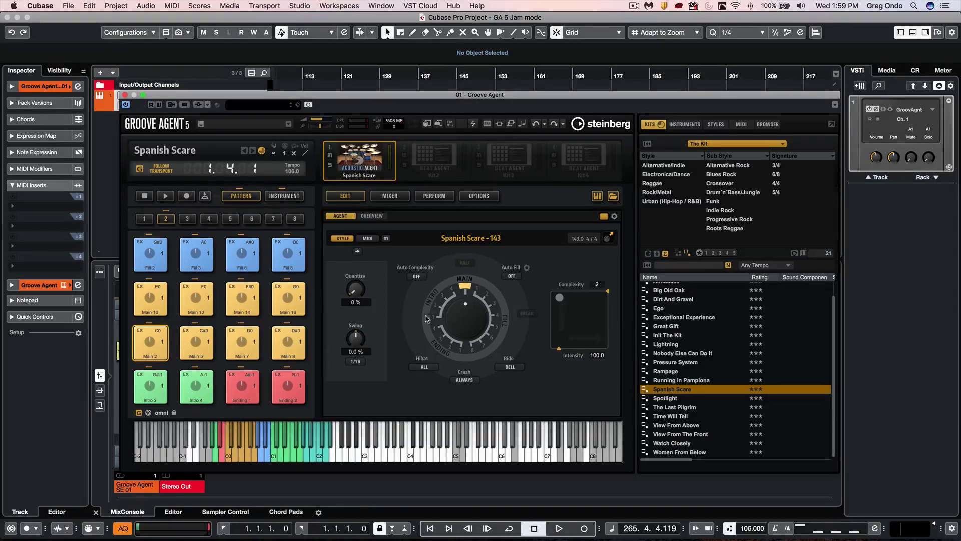
Play the Main 5 pattern, show its pad settings, and keep Play Mode at Hold
click(297, 292)
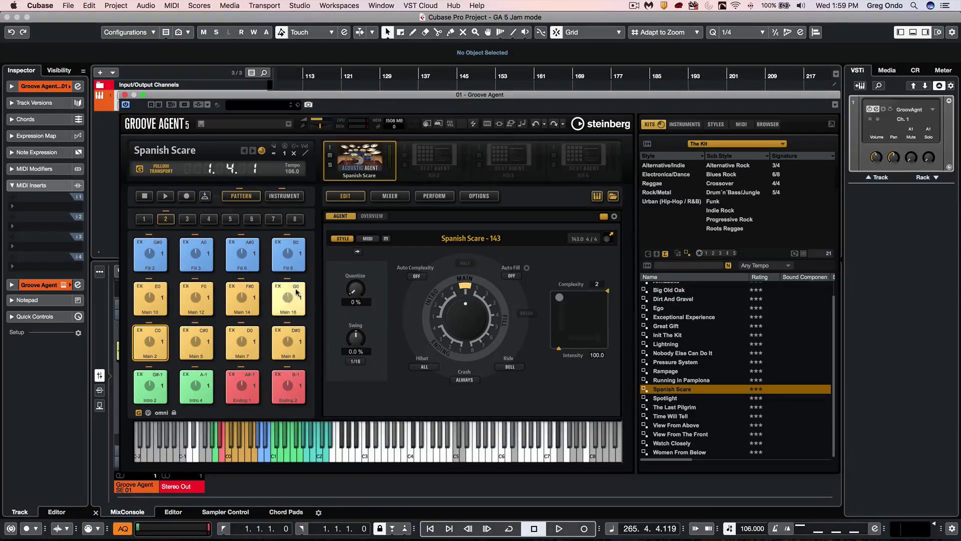
click(615, 218)
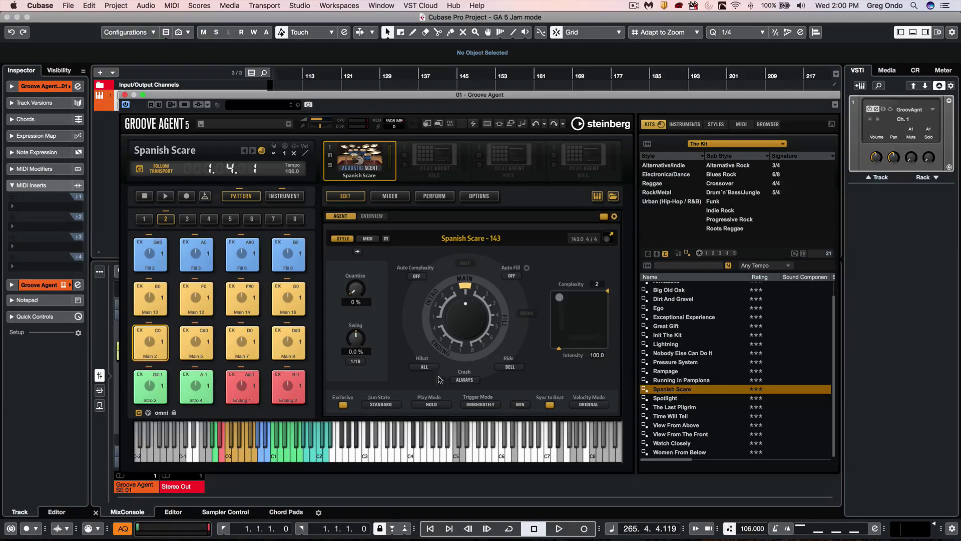
click(431, 406)
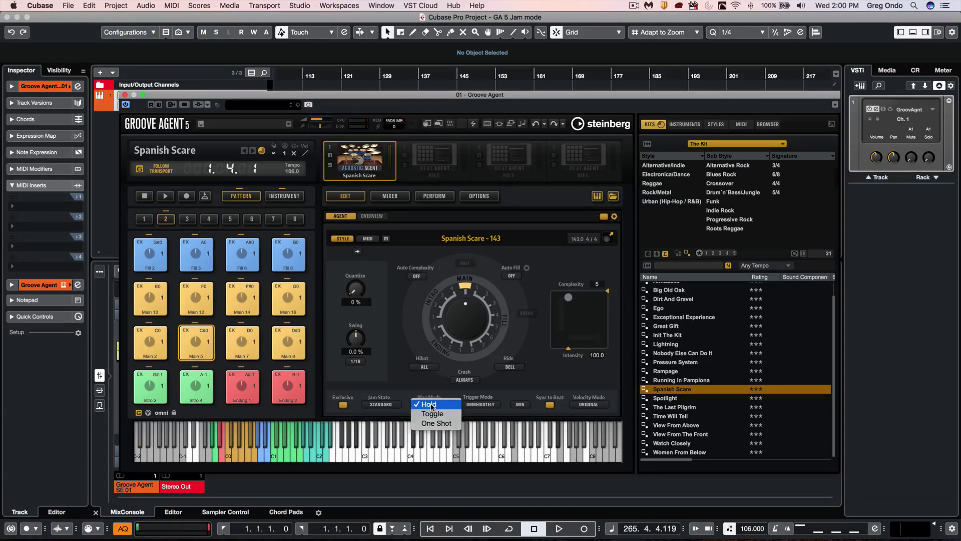
click(431, 405)
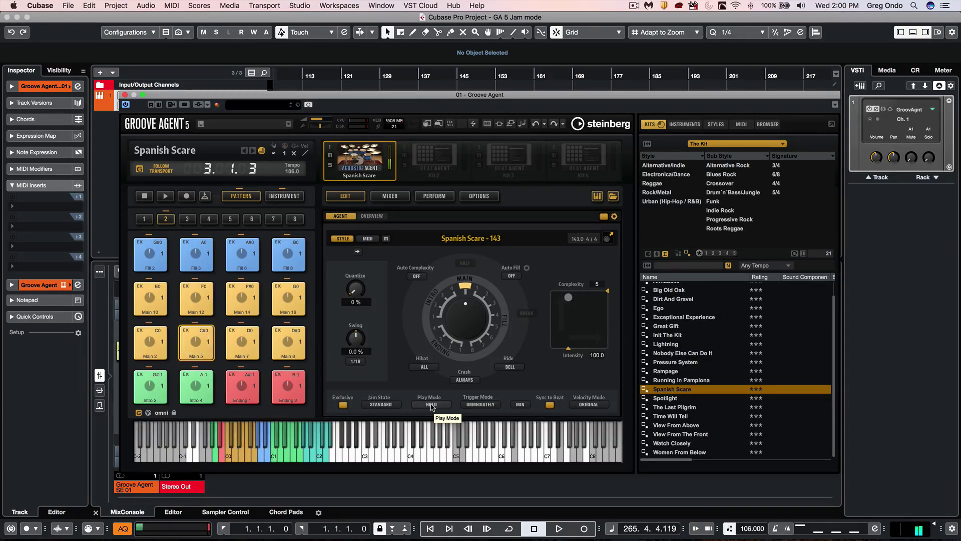
Audition Main 5 in Toggle, then One Shot play mode, then set it back to Hold
click(431, 405)
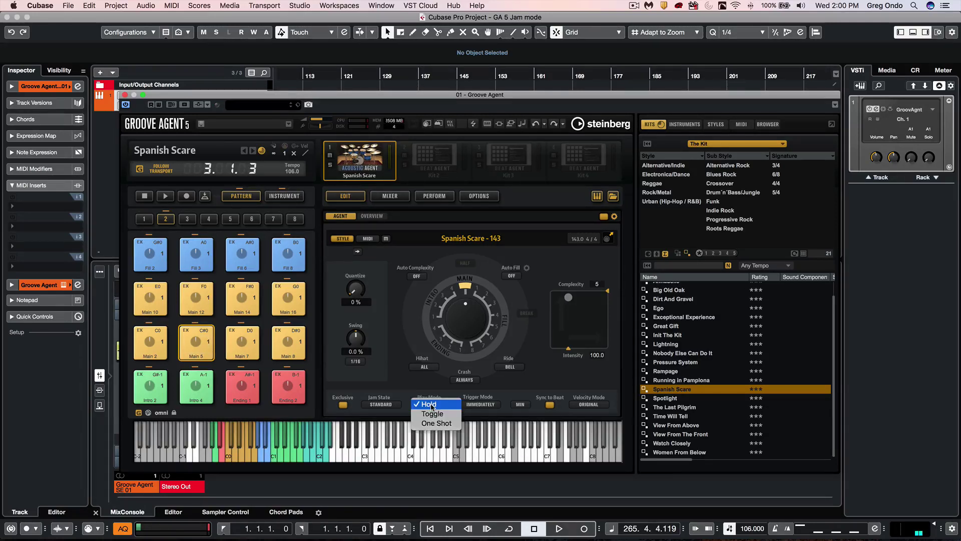
click(432, 413)
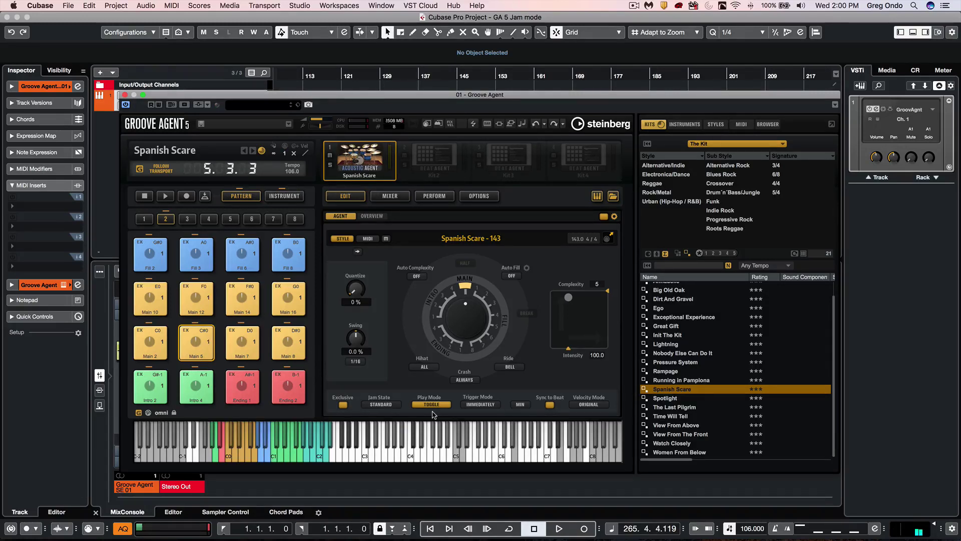
click(431, 404)
click(432, 415)
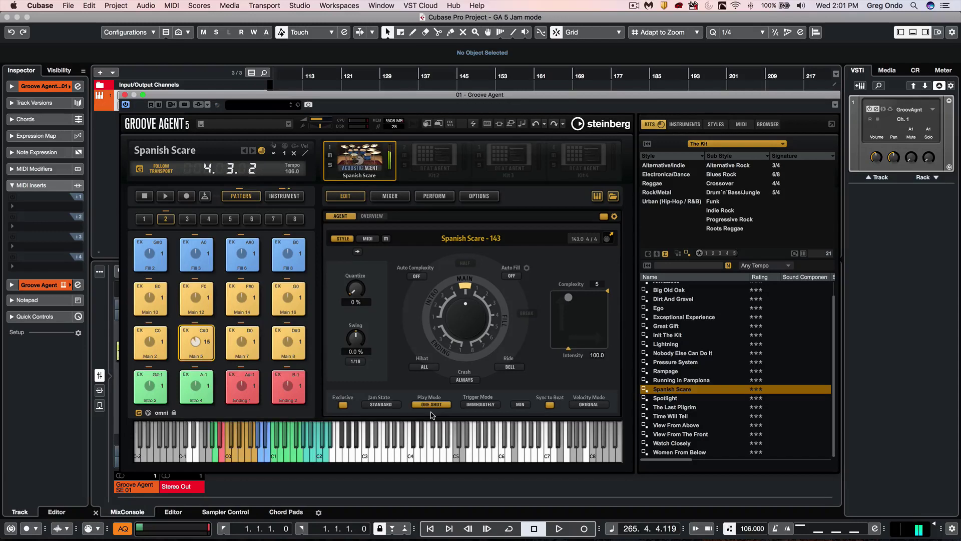
click(436, 406)
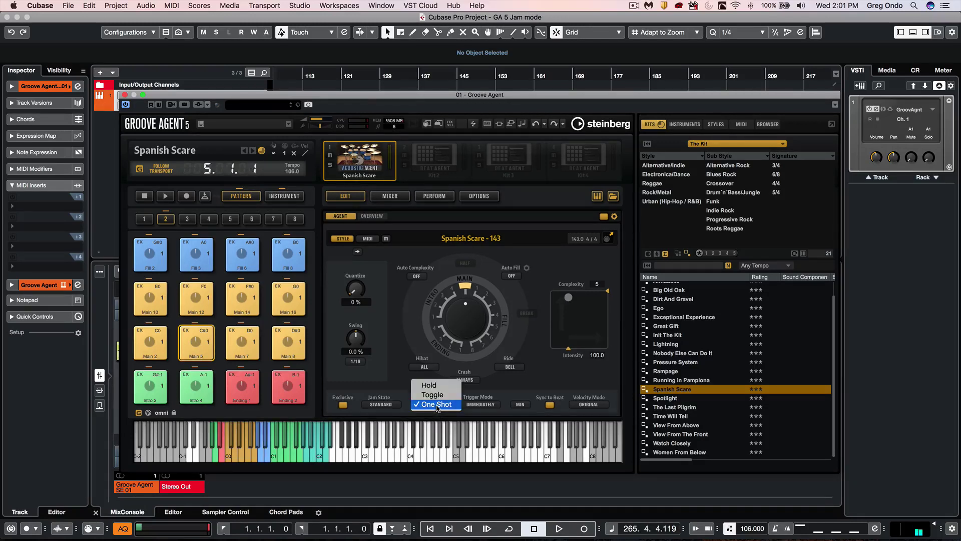
click(438, 386)
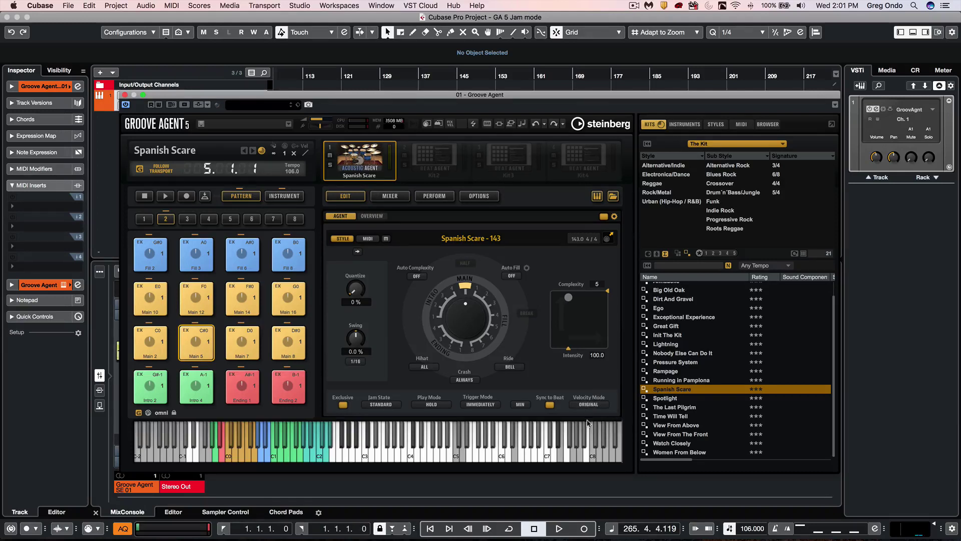
Set the Main 5 pad's Velocity Mode to As Played, leaving Trigger Mode on Immediately
click(589, 404)
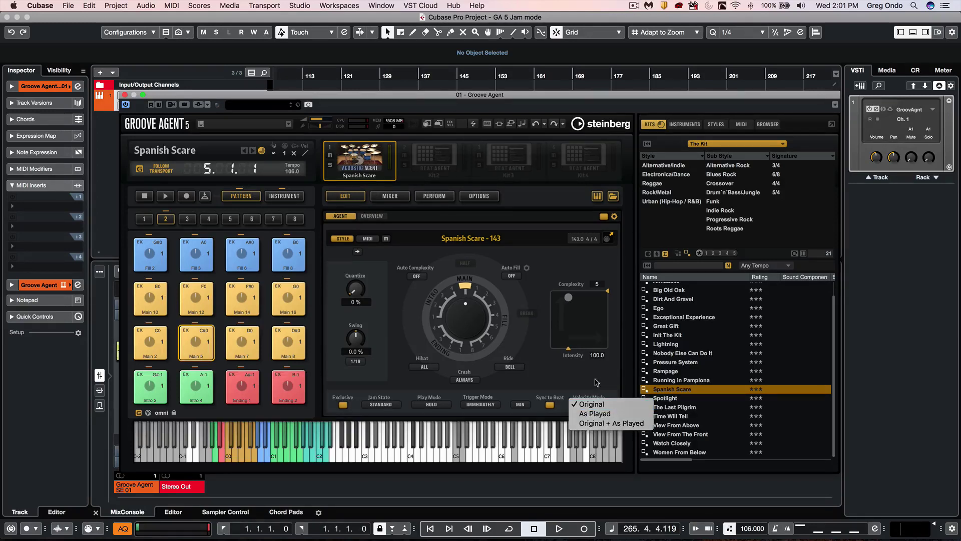
click(595, 414)
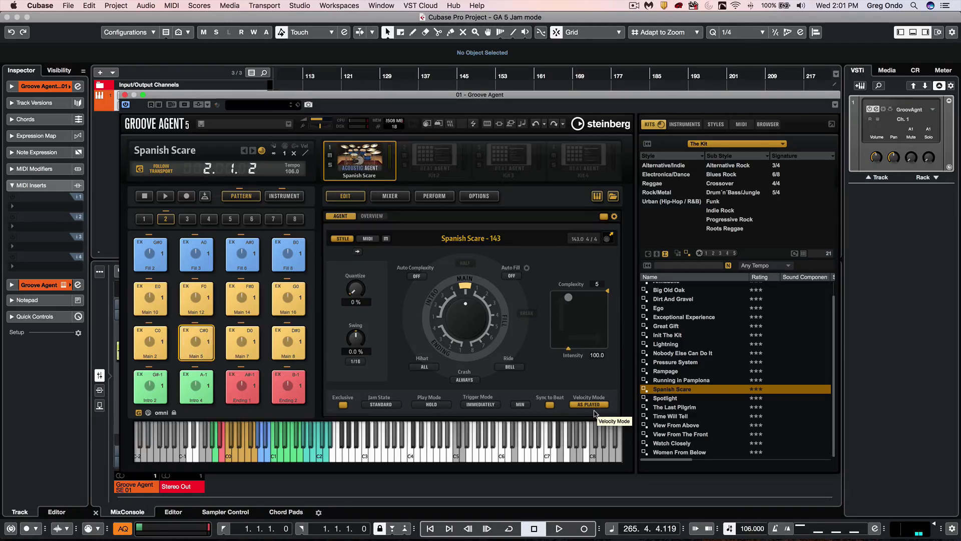
click(591, 404)
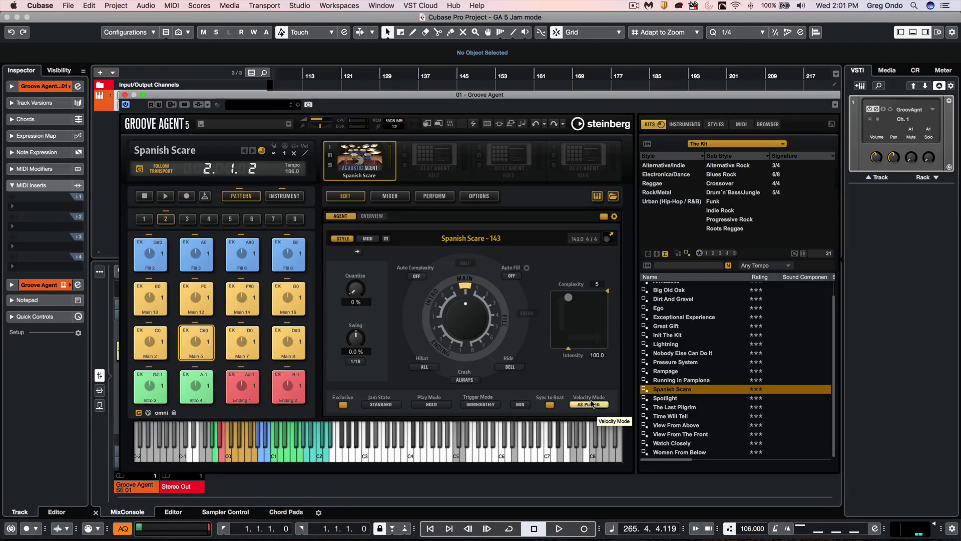
click(482, 405)
click(481, 404)
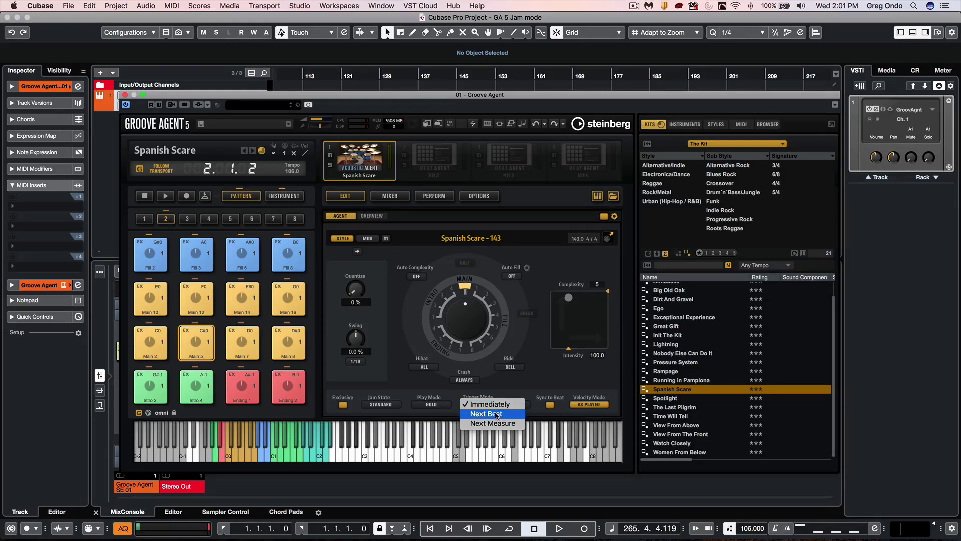
click(401, 377)
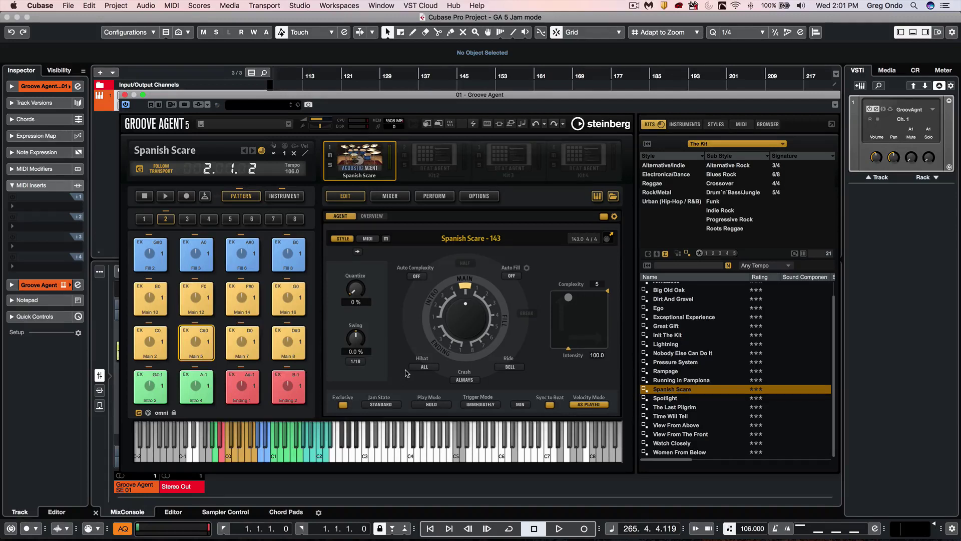
Turn on Jam Mode and bring up the pad's Jam State options, currently Standard
click(205, 197)
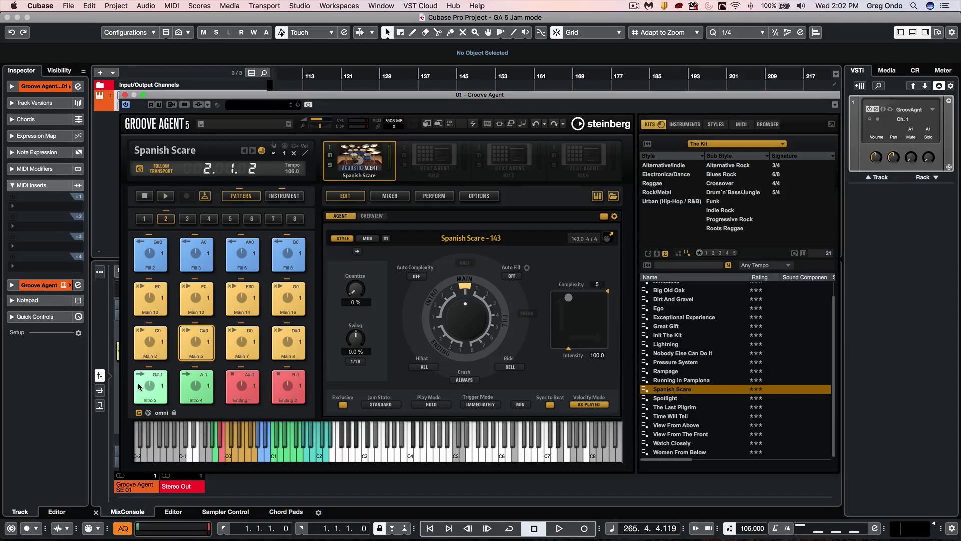
click(382, 404)
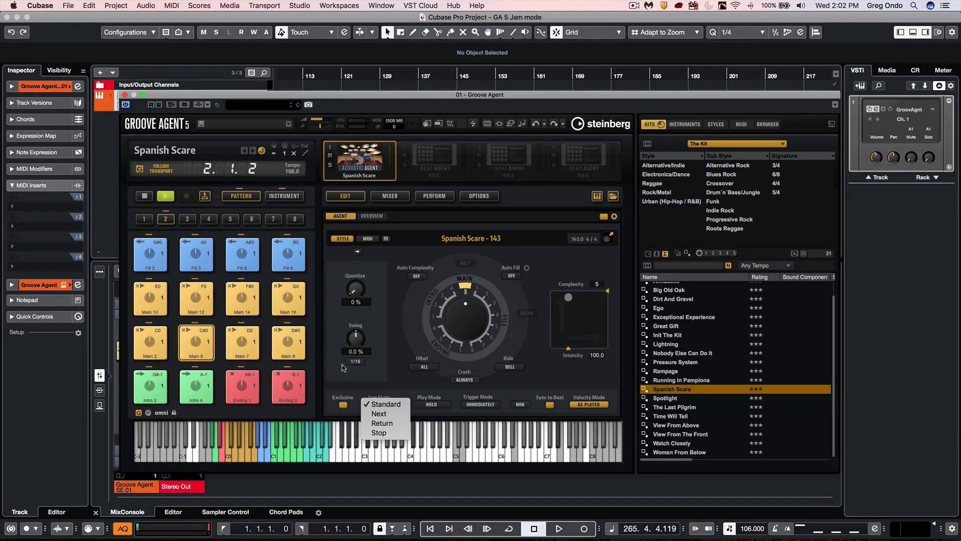
click(339, 385)
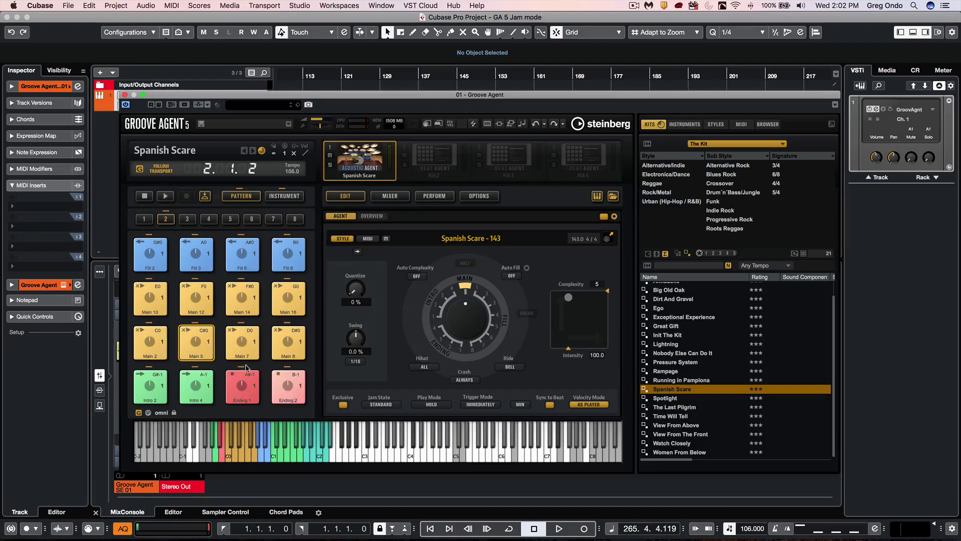
click(139, 341)
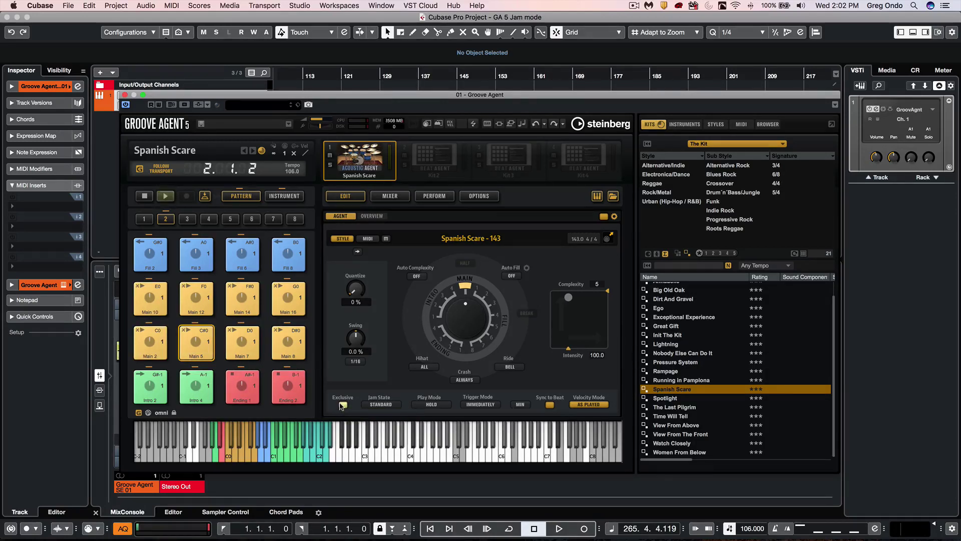
click(342, 405)
click(342, 404)
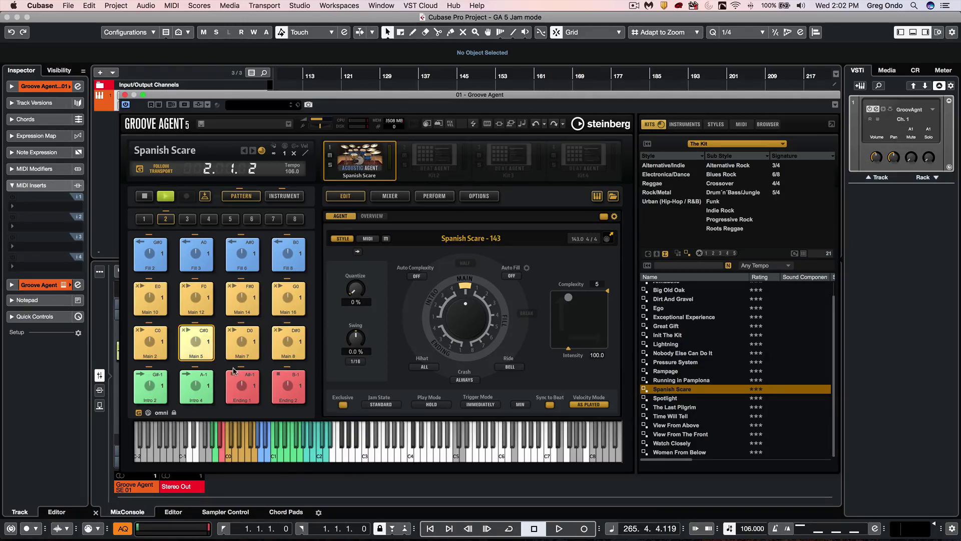
click(384, 404)
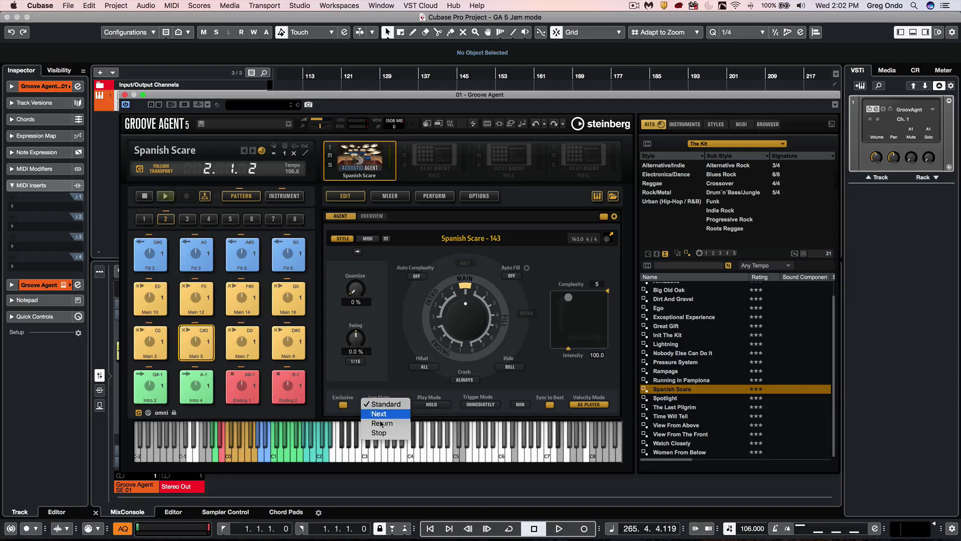
click(243, 256)
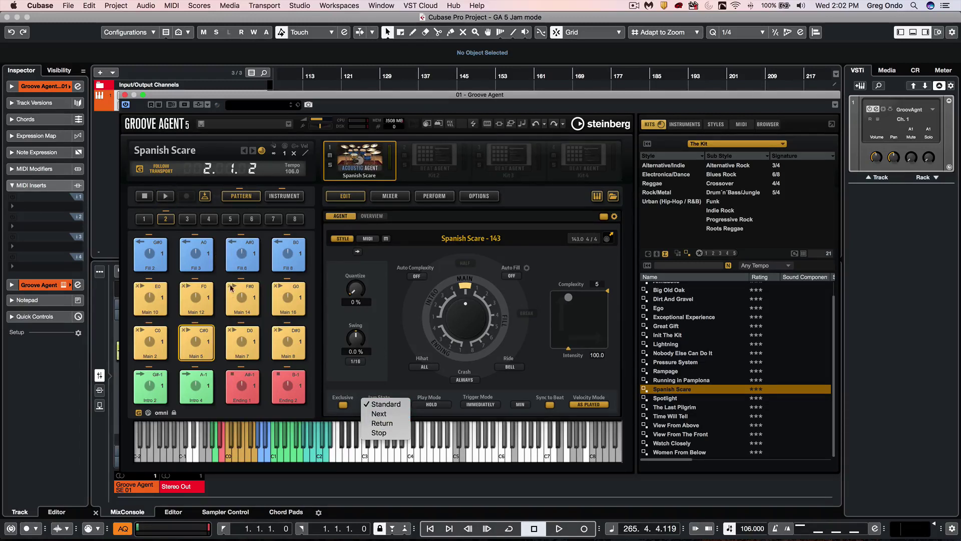
click(243, 255)
Switch playback to Main 7 and set its Jam State to Next
click(242, 340)
click(381, 404)
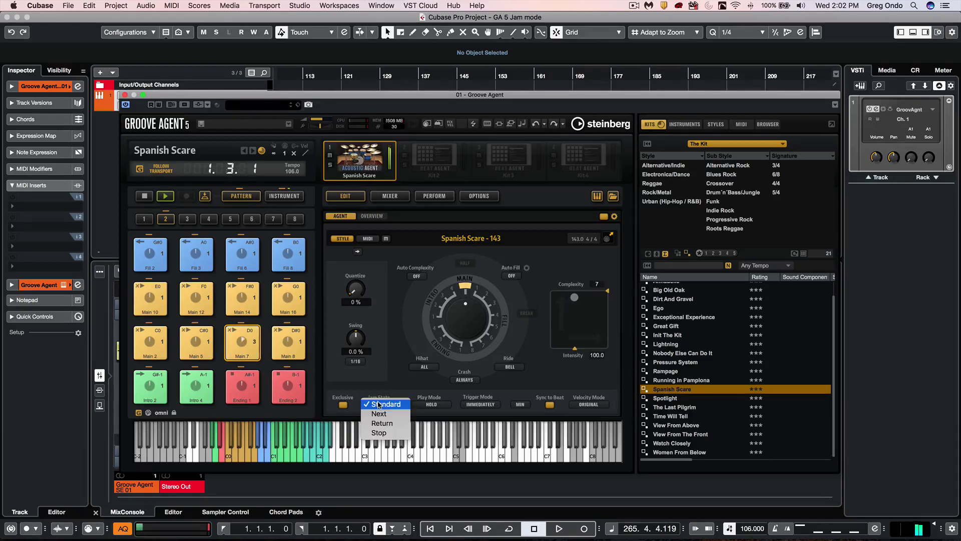
click(386, 413)
Jam live through Intro 2, Main 2, Main 7 and Fill 3, returning to Main 7
click(150, 345)
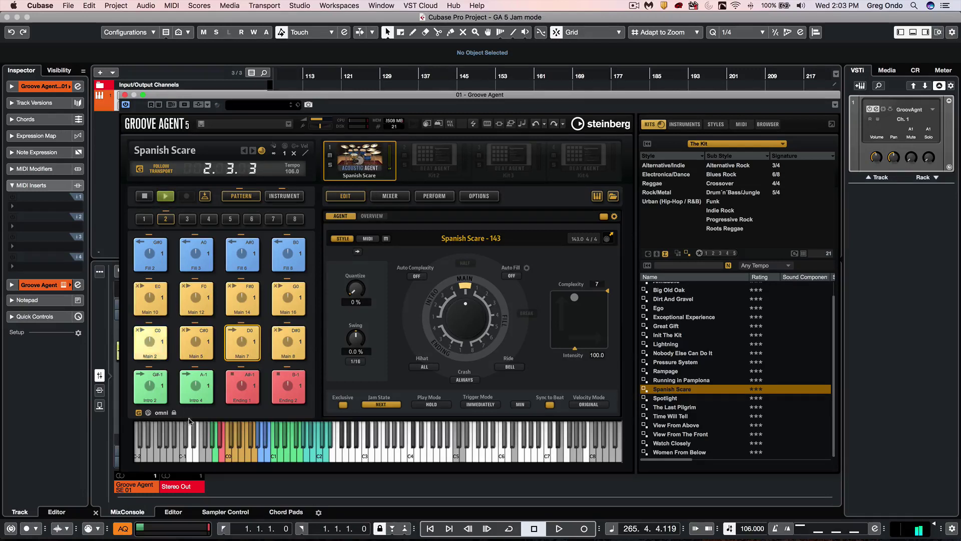
click(148, 386)
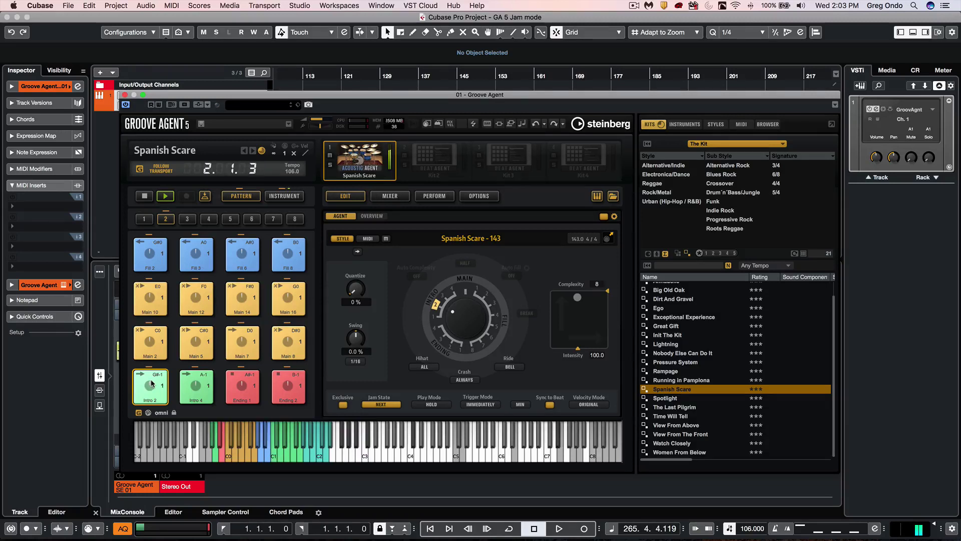
click(149, 341)
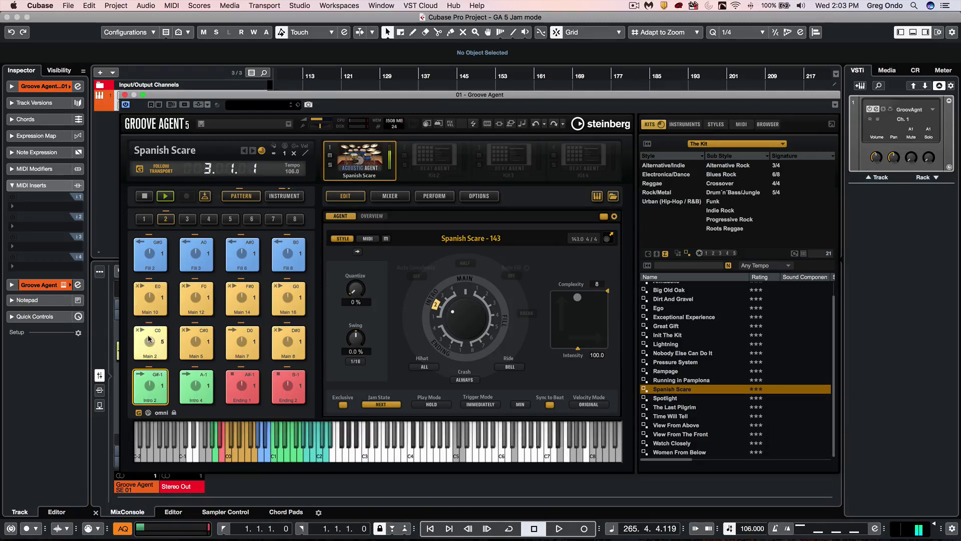
drag(148, 339, 150, 342)
click(234, 351)
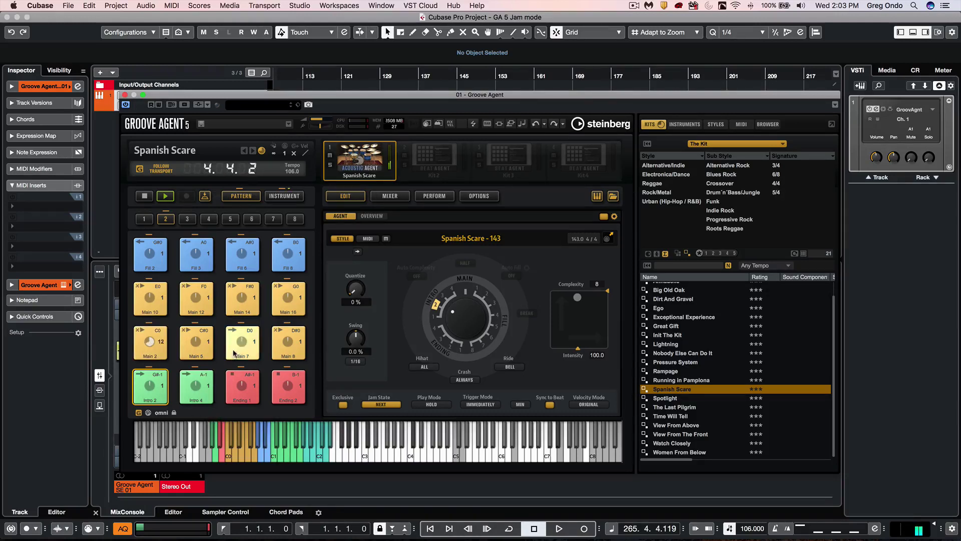
click(197, 252)
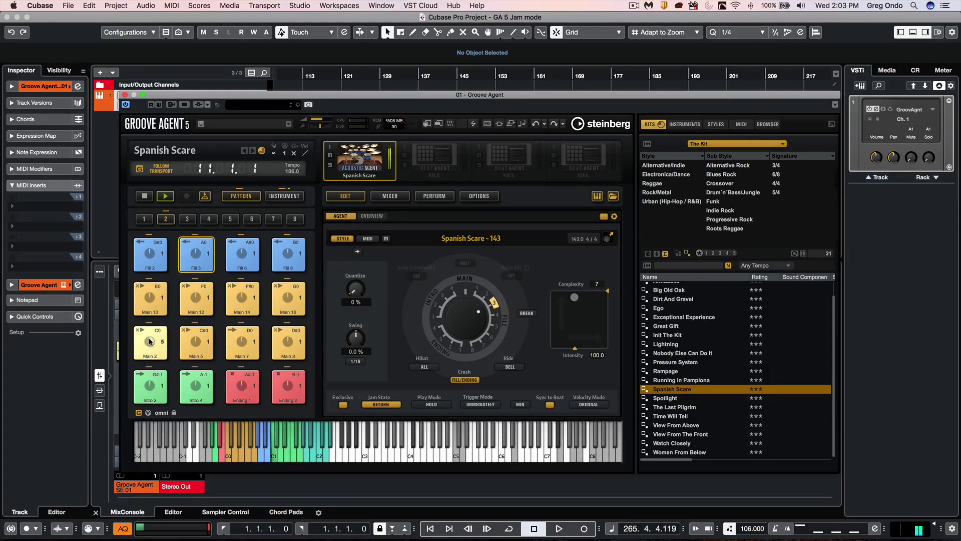
click(255, 349)
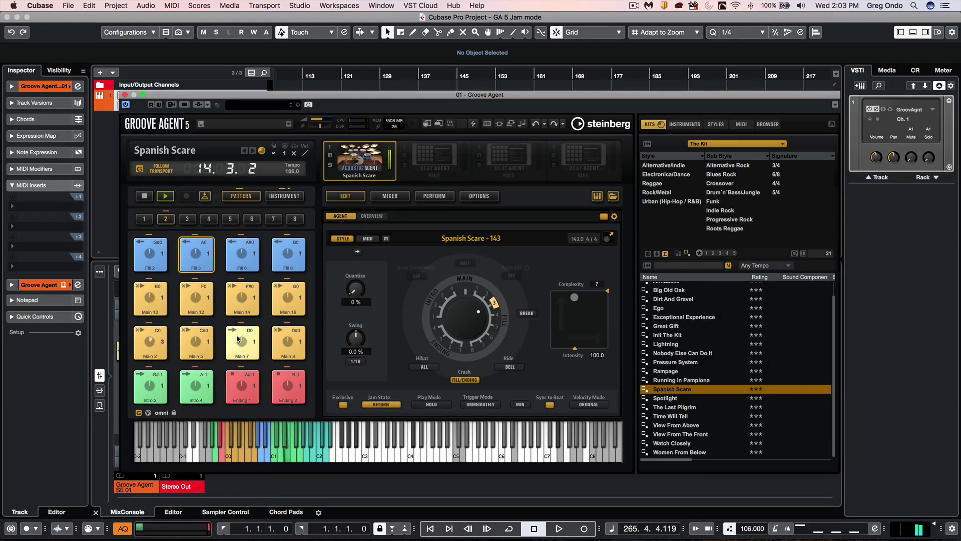
Bring back Main 7 after Fill 3, then queue Ending 1 instead of Ending 2
click(238, 340)
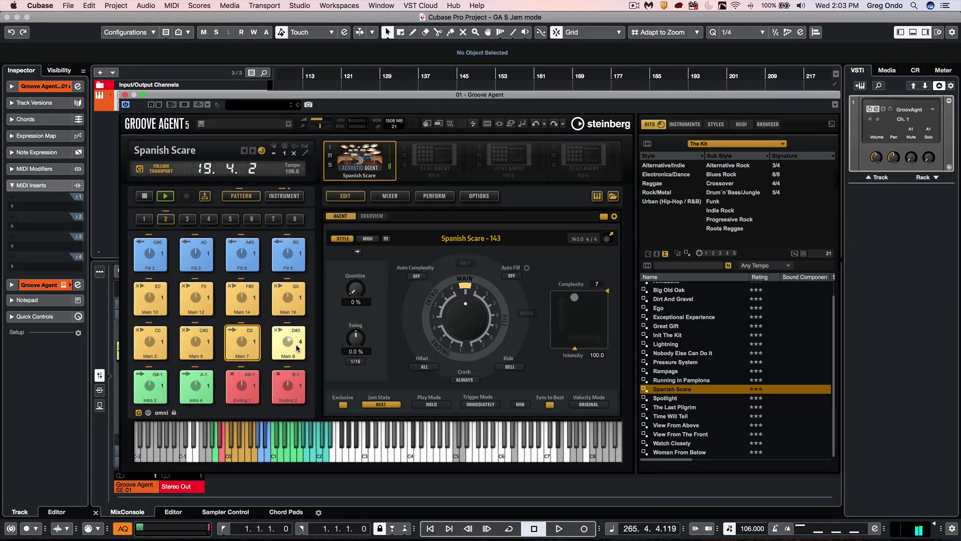
click(287, 390)
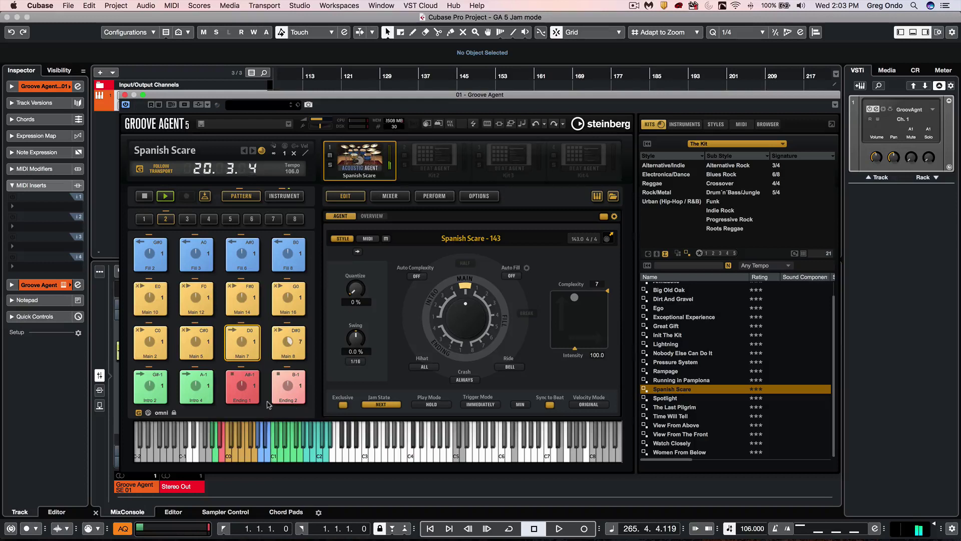
click(245, 384)
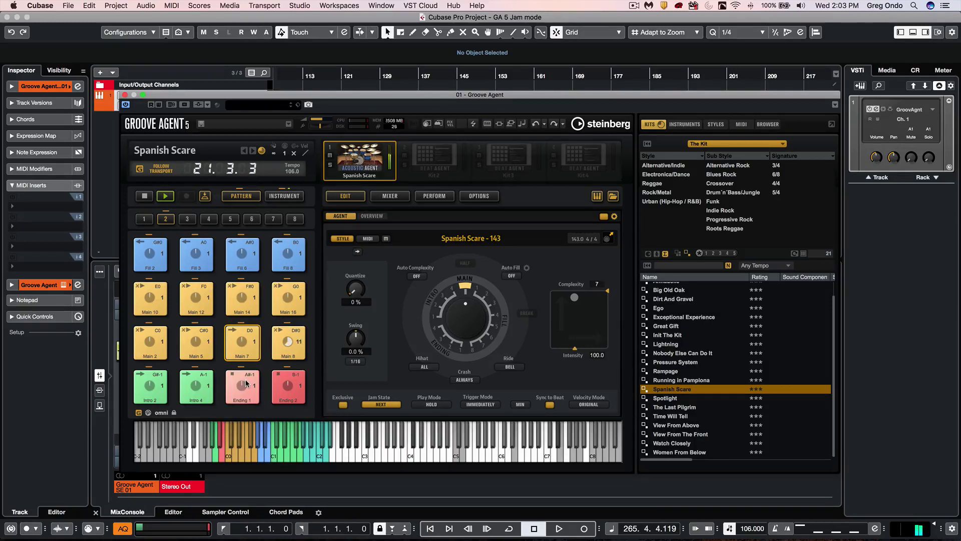